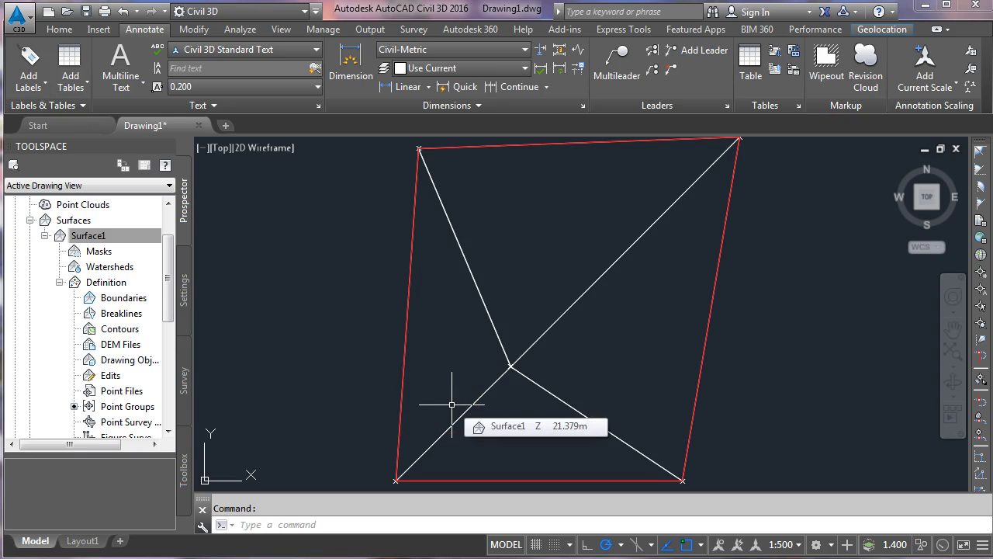
Step: Check Surface1's elevation at two spots, panning and zooming around the surface
mouse_move(482, 401)
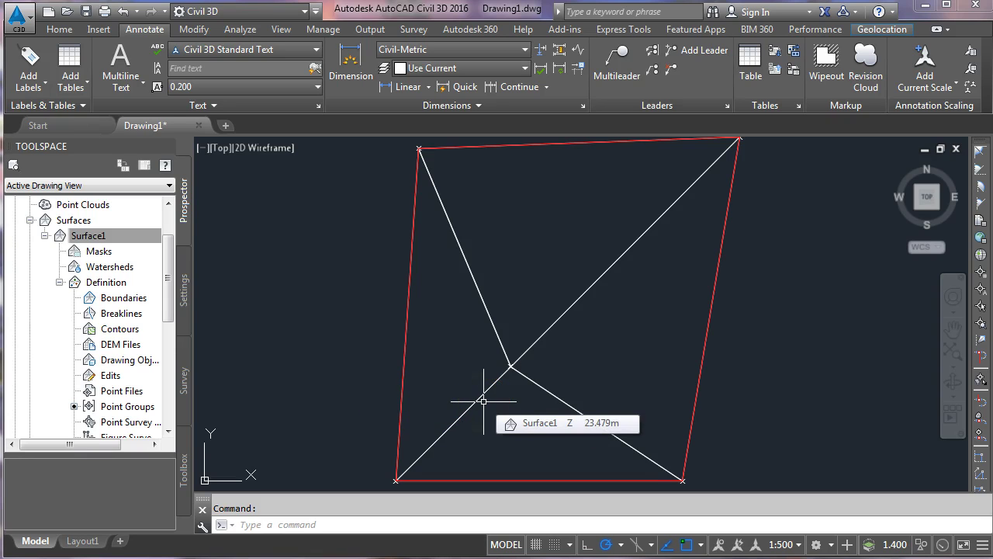
left_click(459, 394)
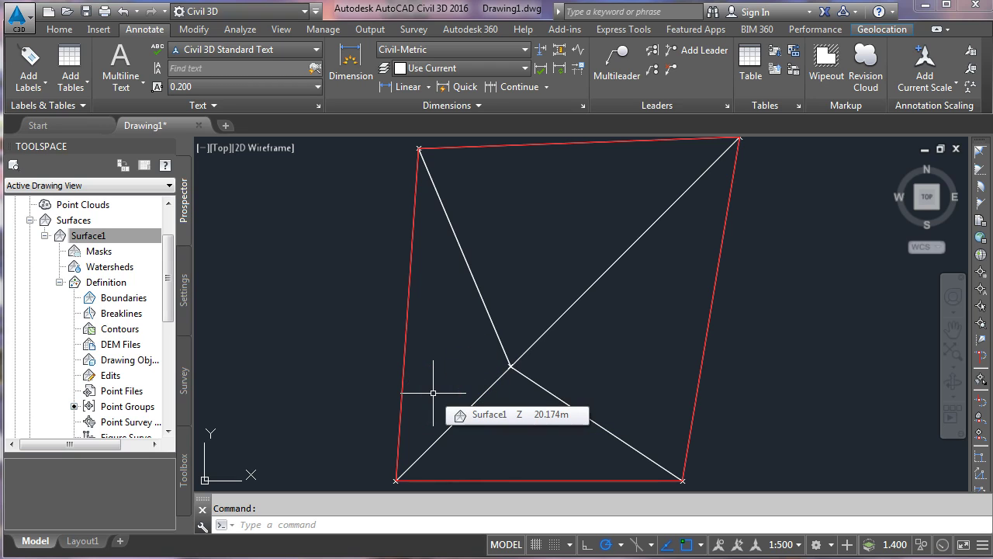
left_click(443, 374)
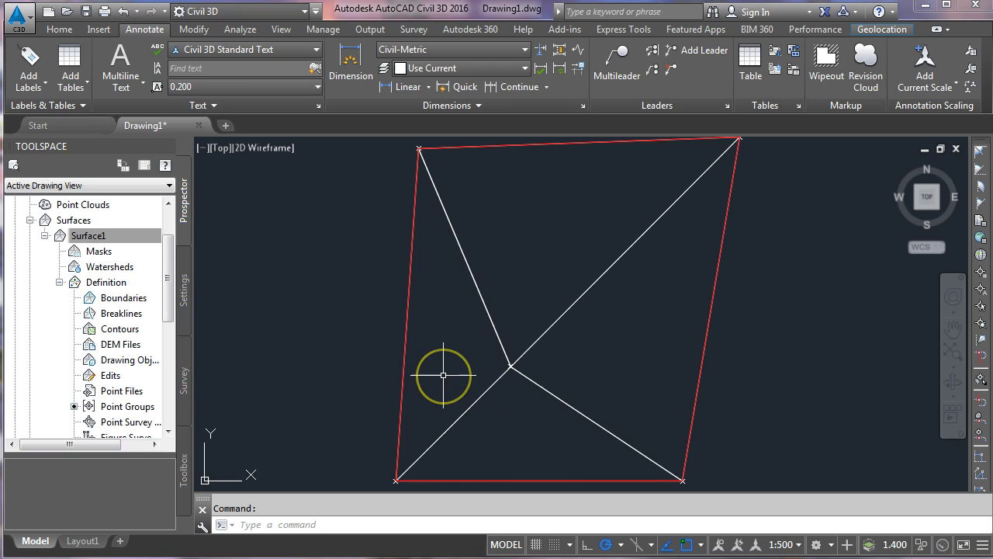
mouse_move(443, 375)
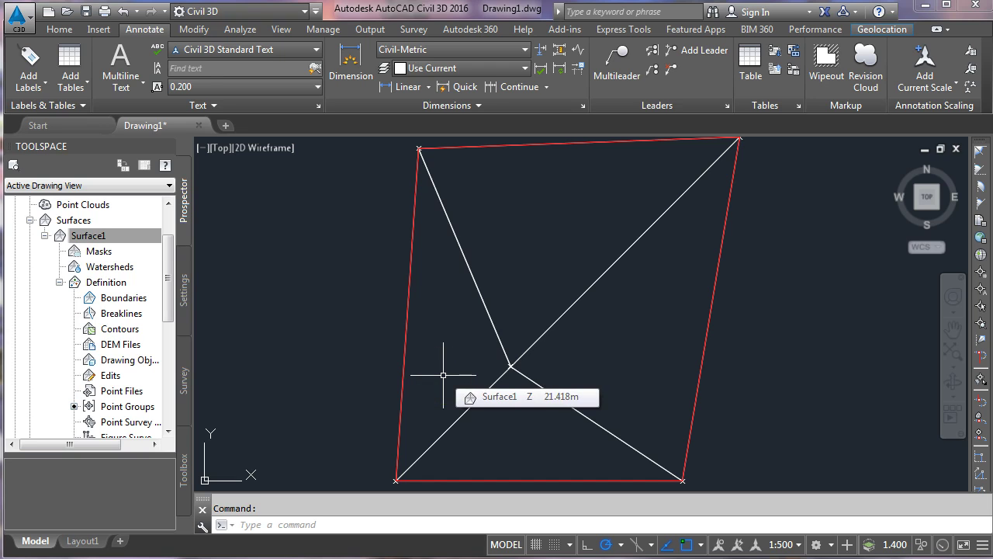
scroll(454, 372, "down", 2)
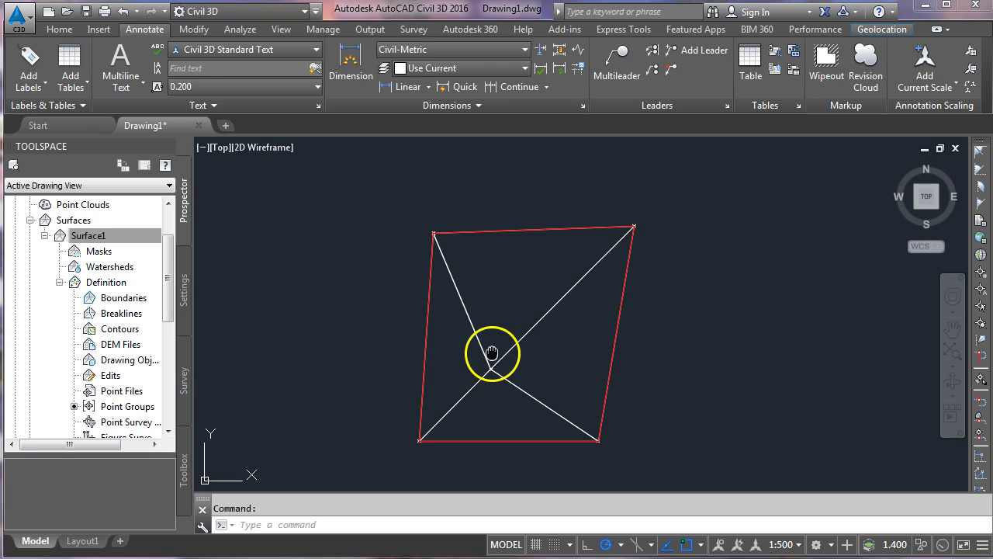
middle_click_drag(492, 350, 492, 360)
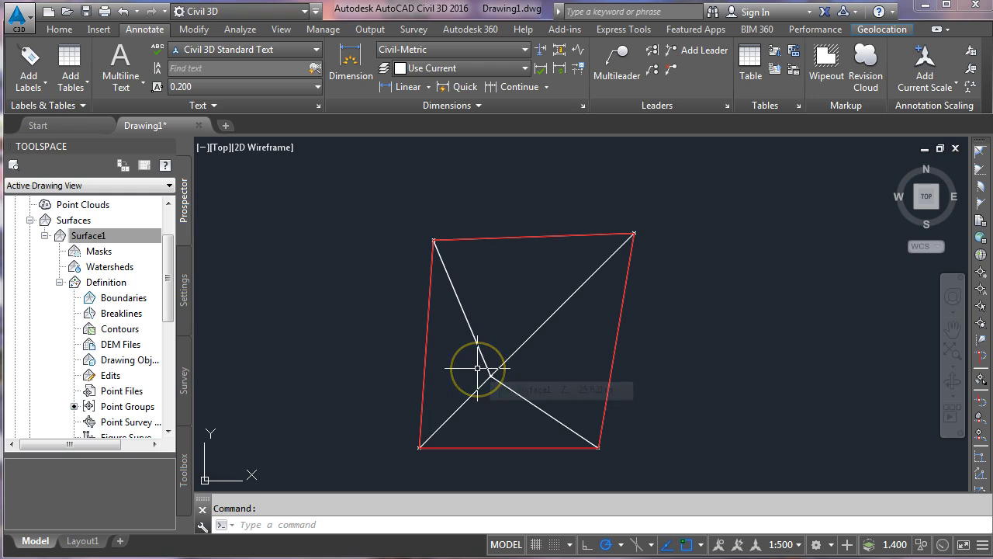
scroll(477, 368, "up", 2)
scroll(478, 367, "down", 2)
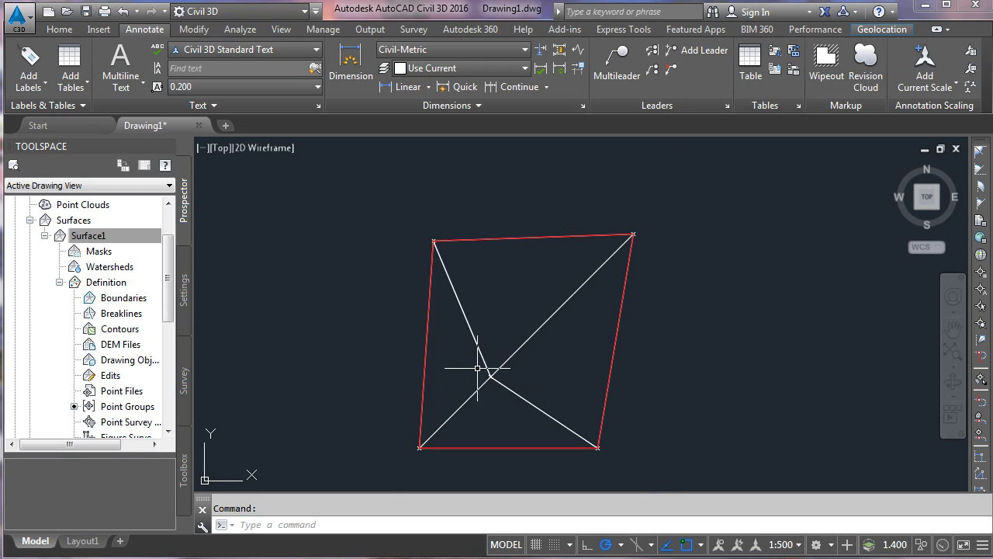
left_click_drag(450, 299, 436, 245)
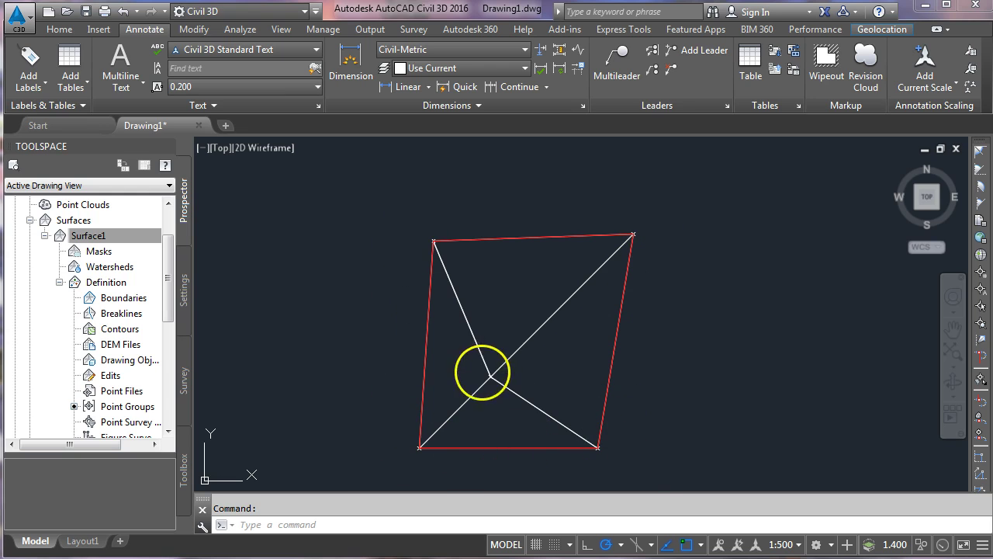
scroll(485, 370, "up", 3)
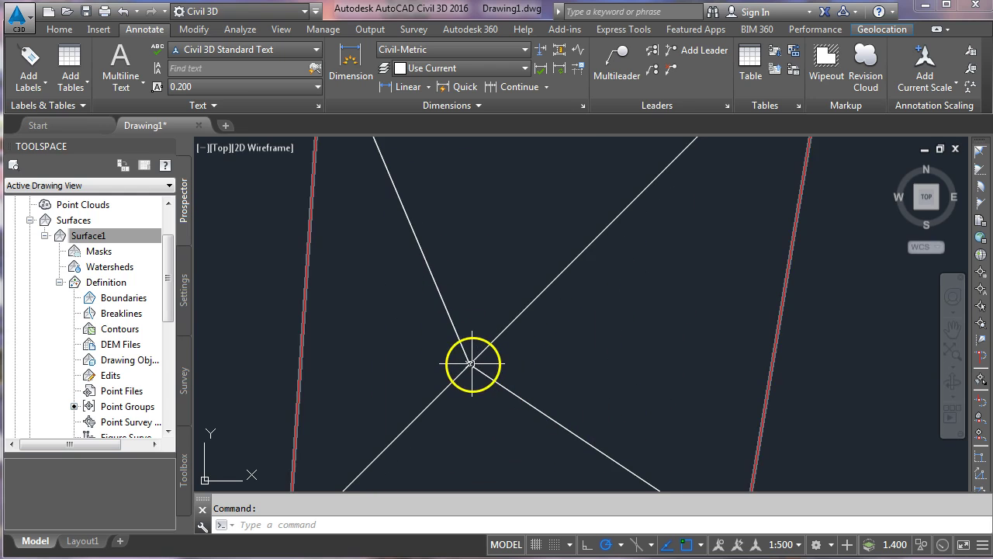
scroll(473, 362, "down", 3)
scroll(472, 363, "up", 3)
scroll(469, 384, "up", 3)
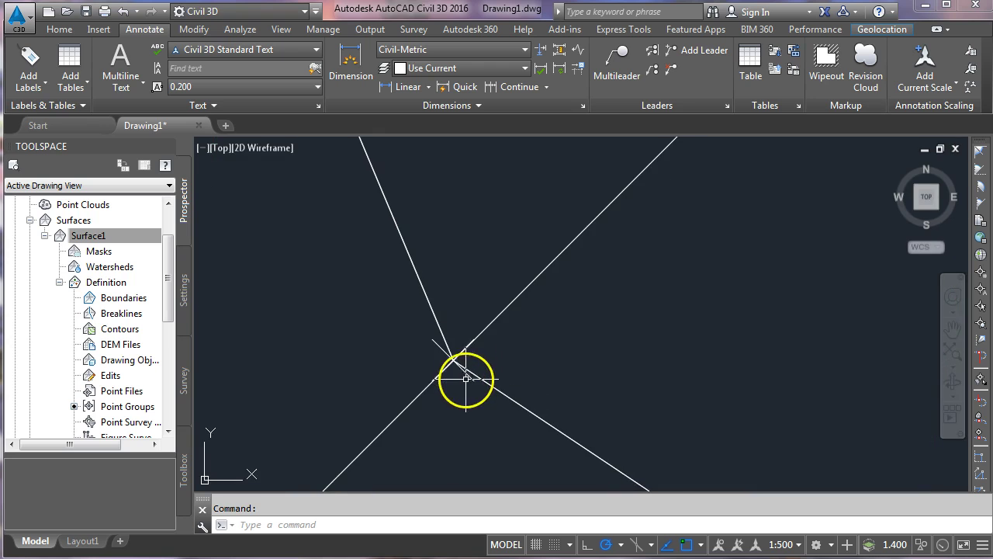
scroll(444, 363, "up", 2)
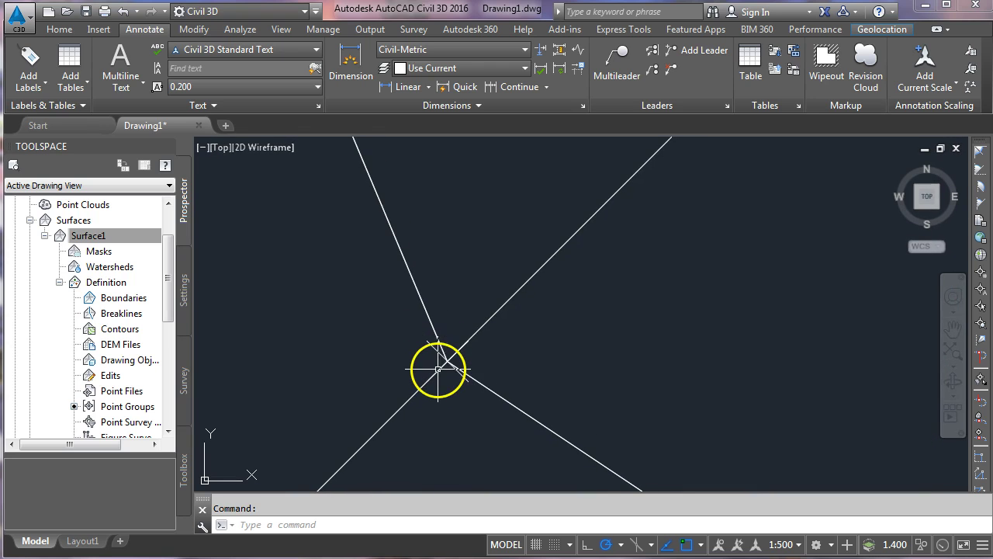
scroll(438, 365, "down", 4)
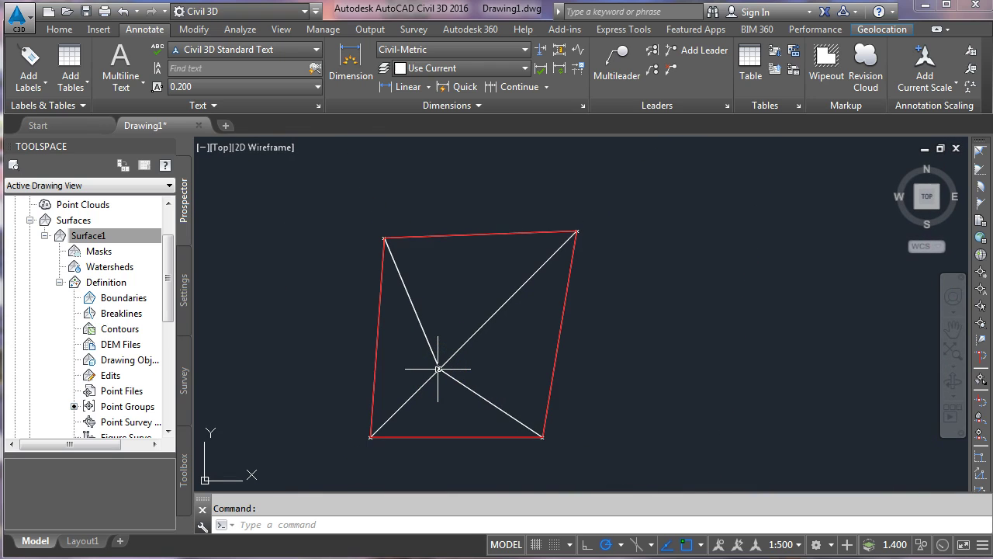
mouse_move(424, 358)
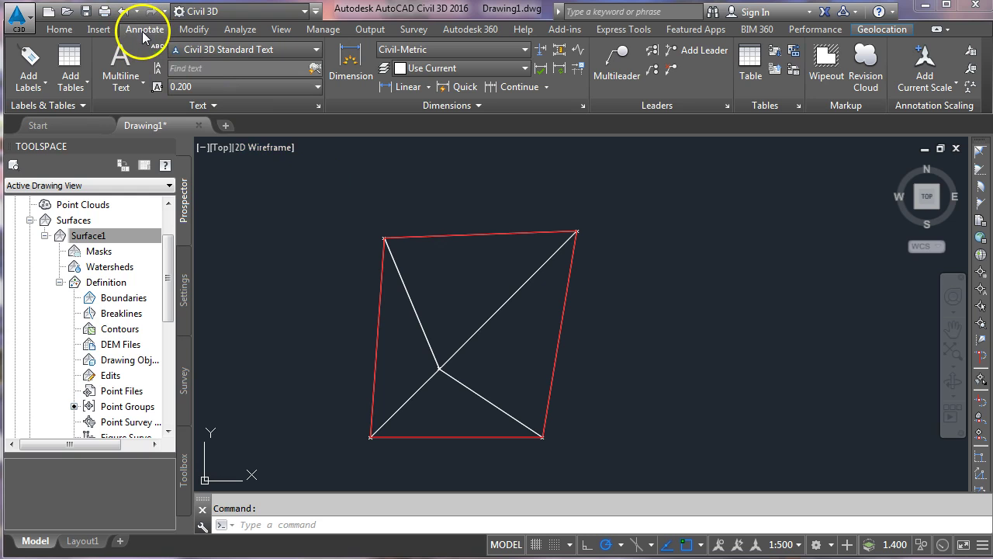
Step: Start the Spot Elevations on Grid command from Add Labels > Surface
left_click(38, 85)
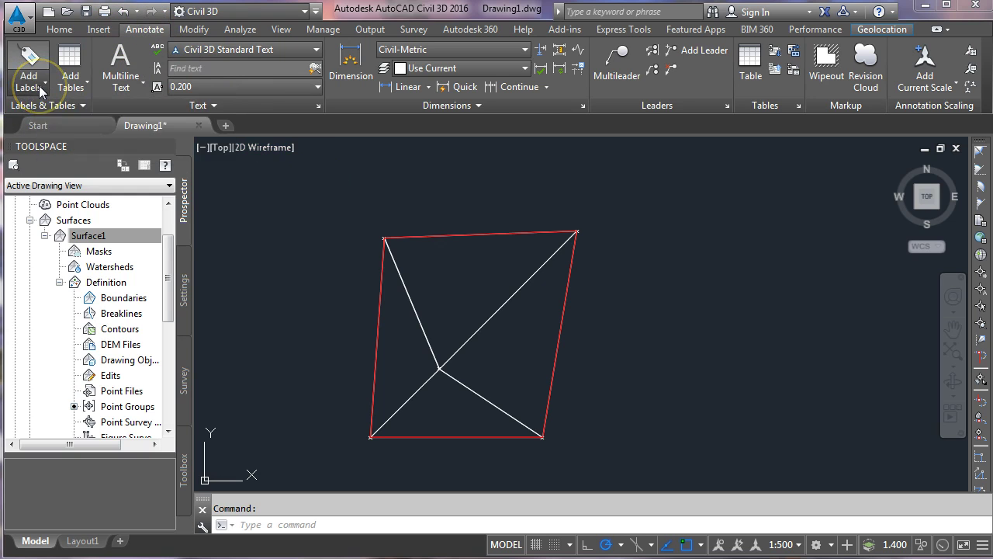
left_click(39, 85)
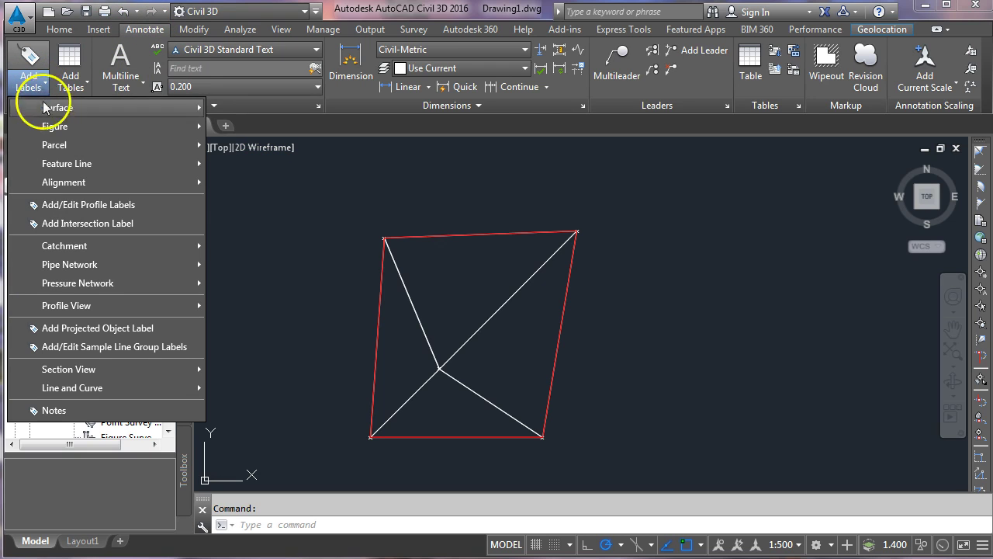
mouse_move(115, 109)
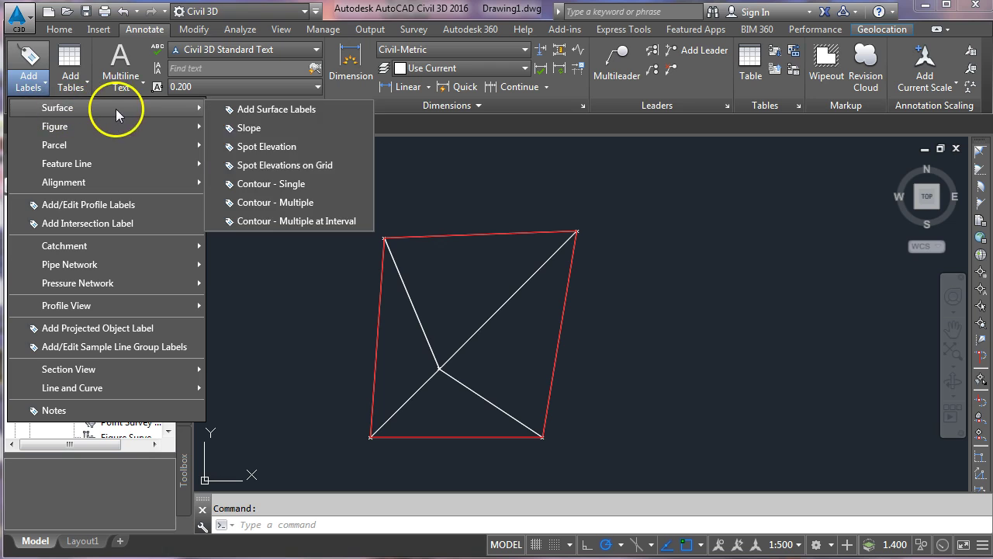
left_click(263, 165)
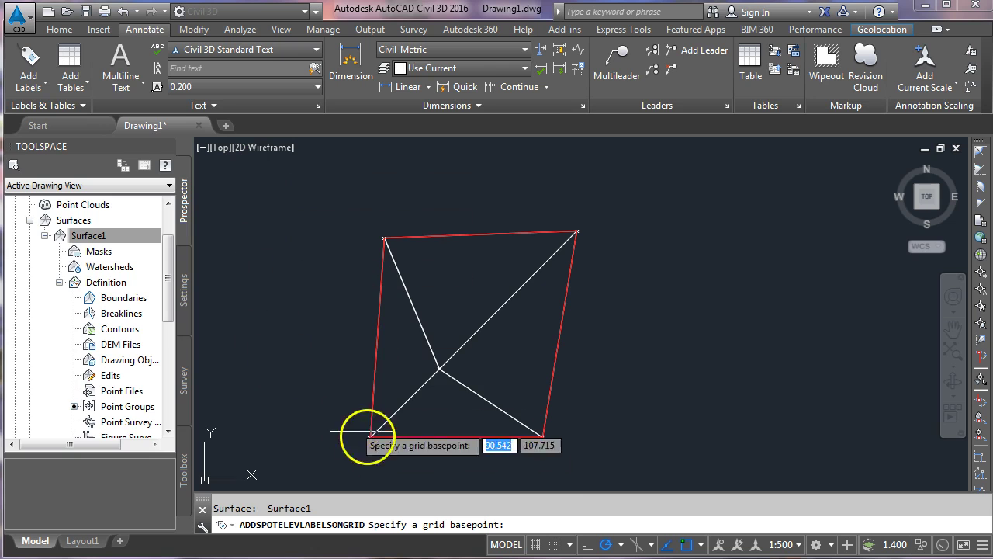
Step: Anchor the grid at Surface1's lower-left corner with default rotation and 20 m X and Y spacing
scroll(363, 436, "up", 4)
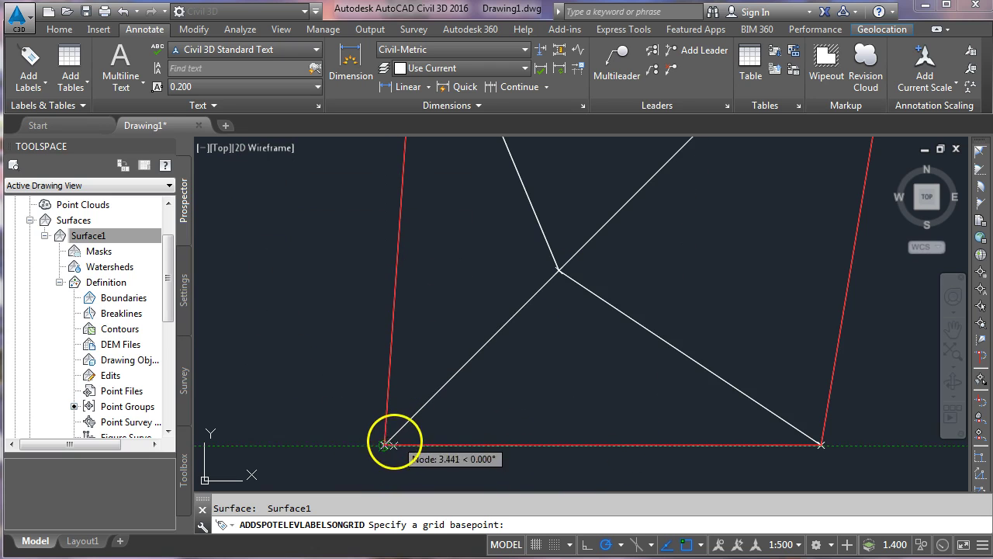
left_click(385, 445)
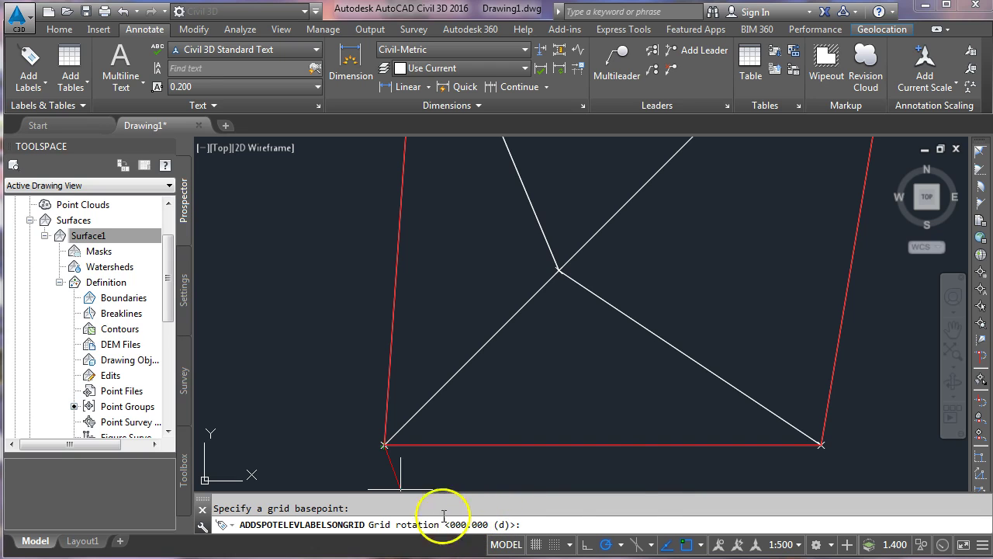
left_click(474, 478)
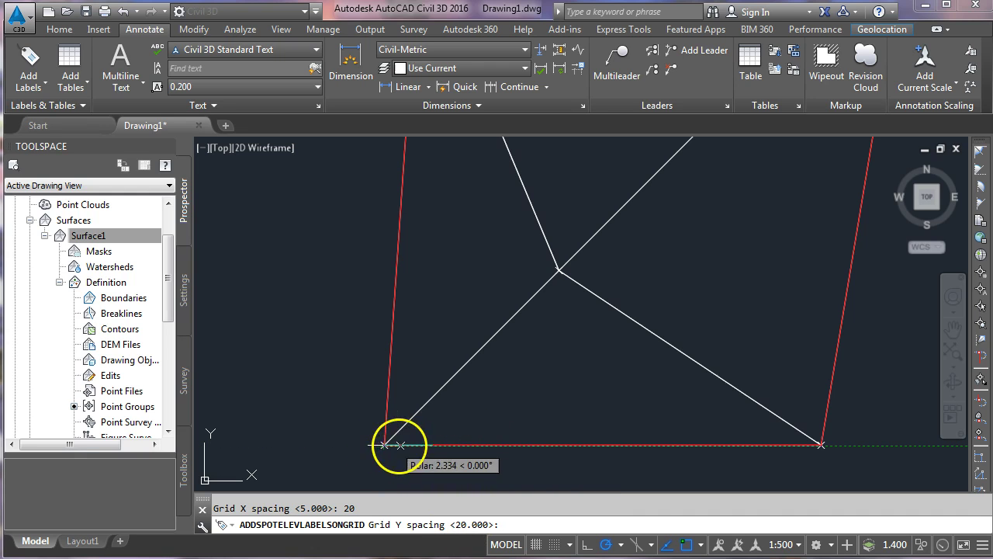
left_click(385, 444)
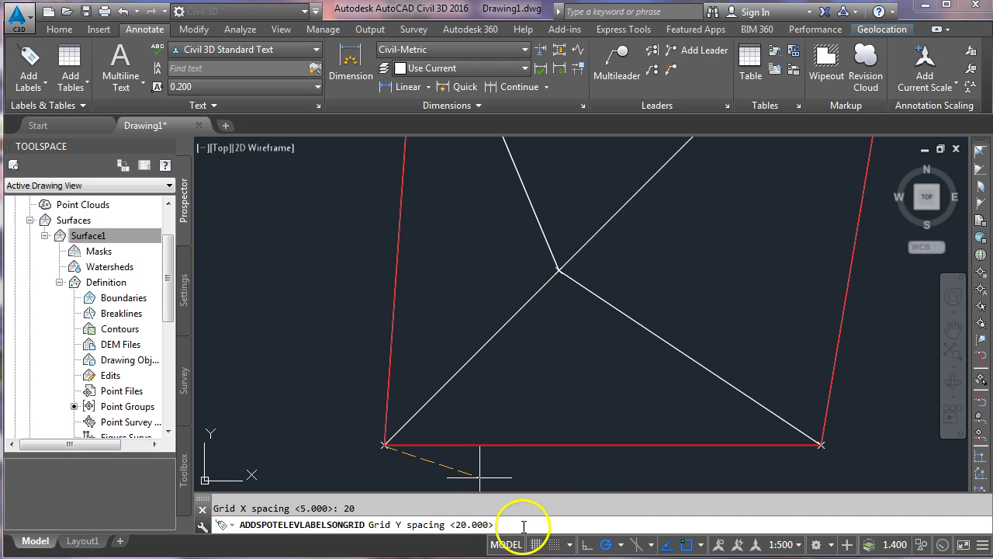
key("Return")
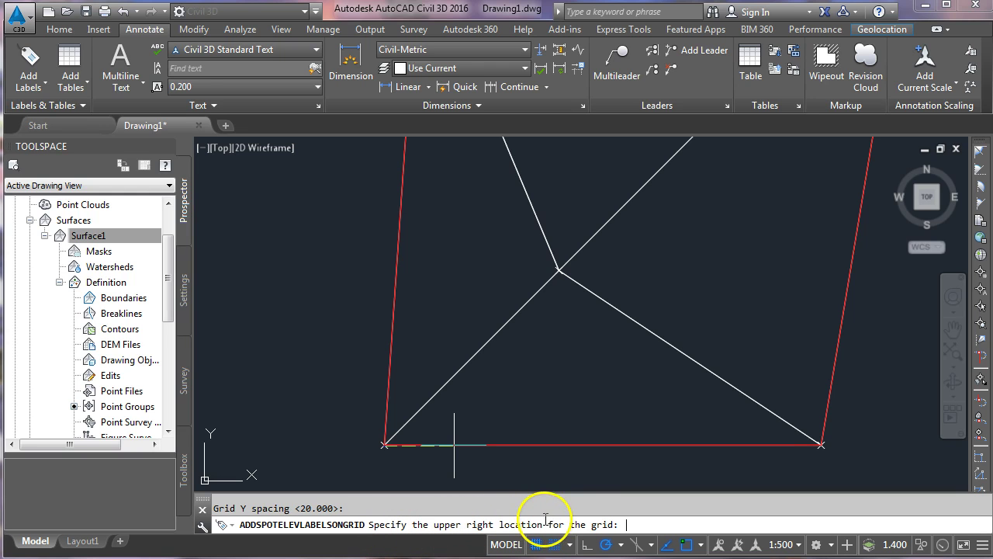
Step: Place the label grid's upper-right corner at the surface's top-right extent
scroll(676, 294, "down", 5)
scroll(613, 361, "up", 4)
scroll(620, 349, "up", 3)
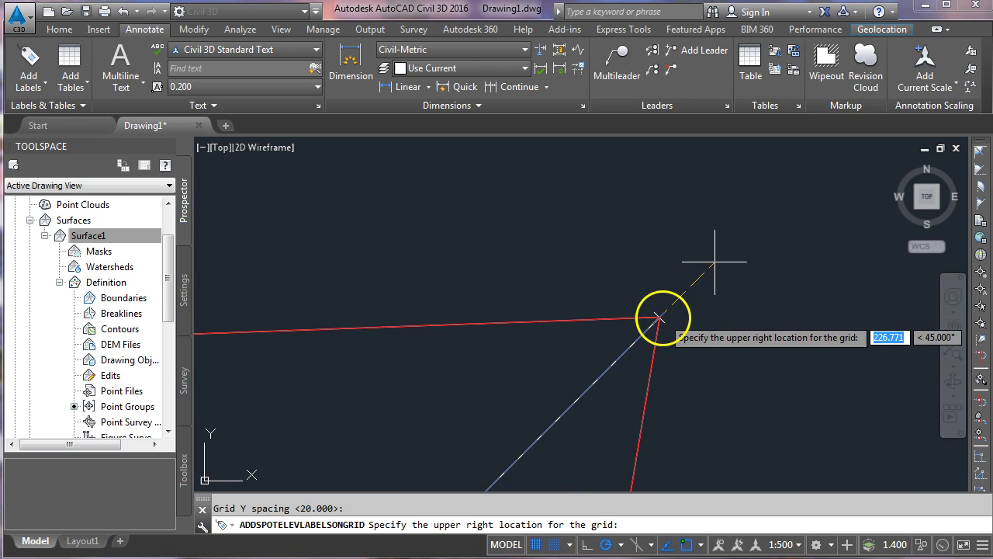
scroll(661, 322, "down", 2)
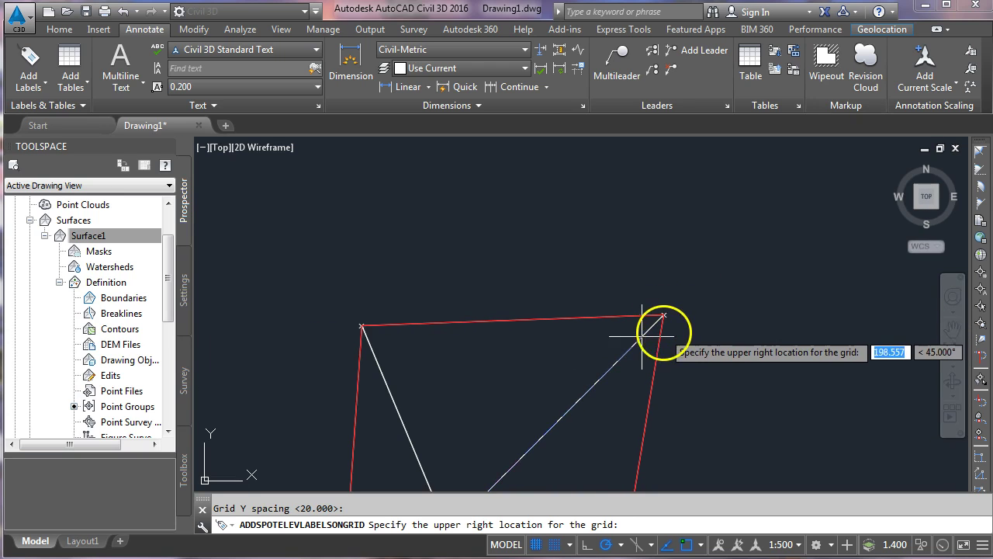
left_click(685, 293)
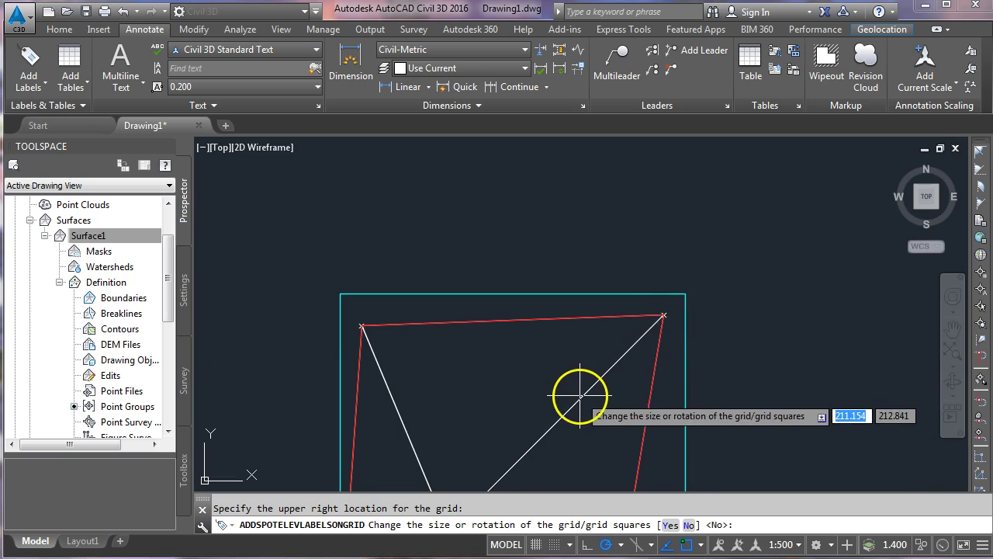
Step: Keep the grid's default size and rotation so the 20 m spot elevation labels are created
scroll(572, 406, "down", 2)
middle_click_drag(572, 407, 632, 332)
scroll(610, 369, "up", 2)
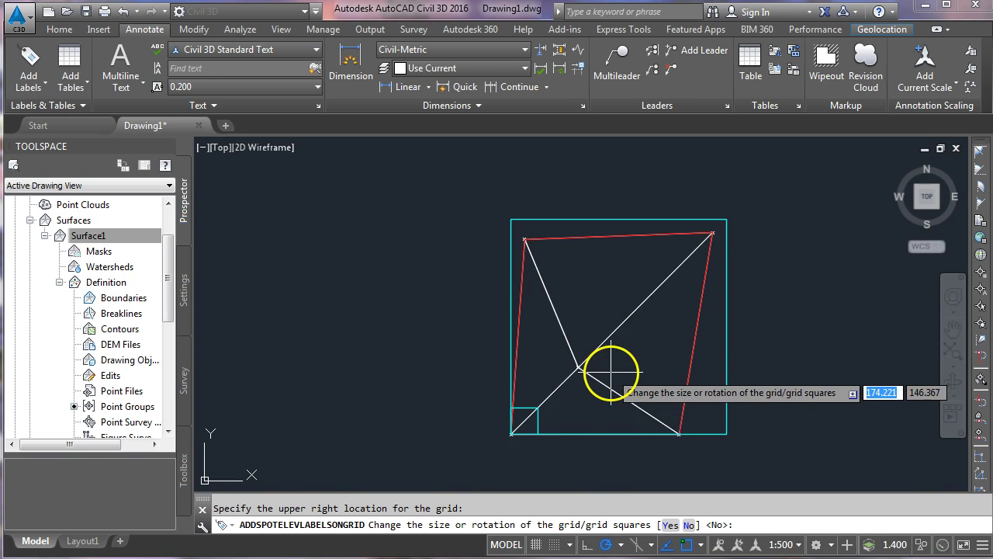
scroll(516, 417, "up", 2)
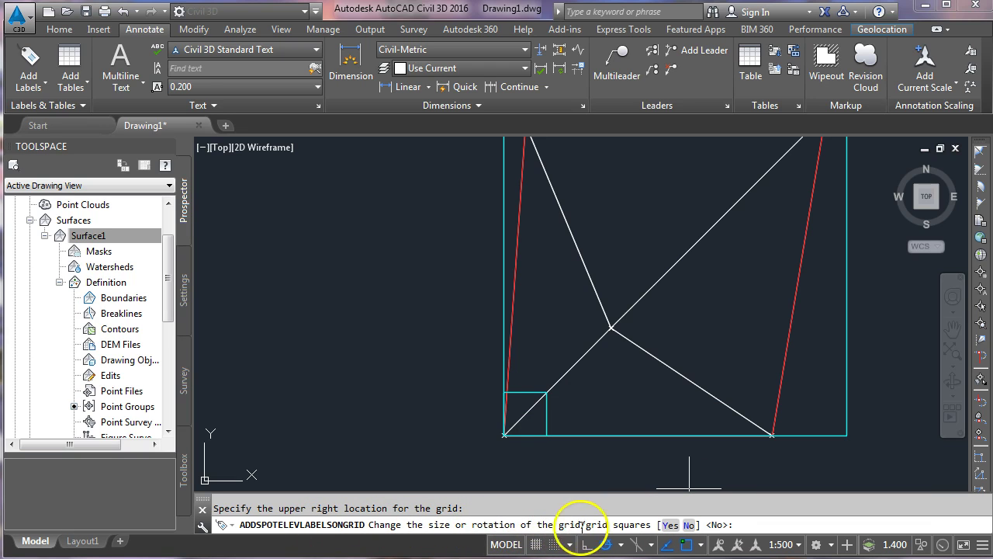
left_click(688, 525)
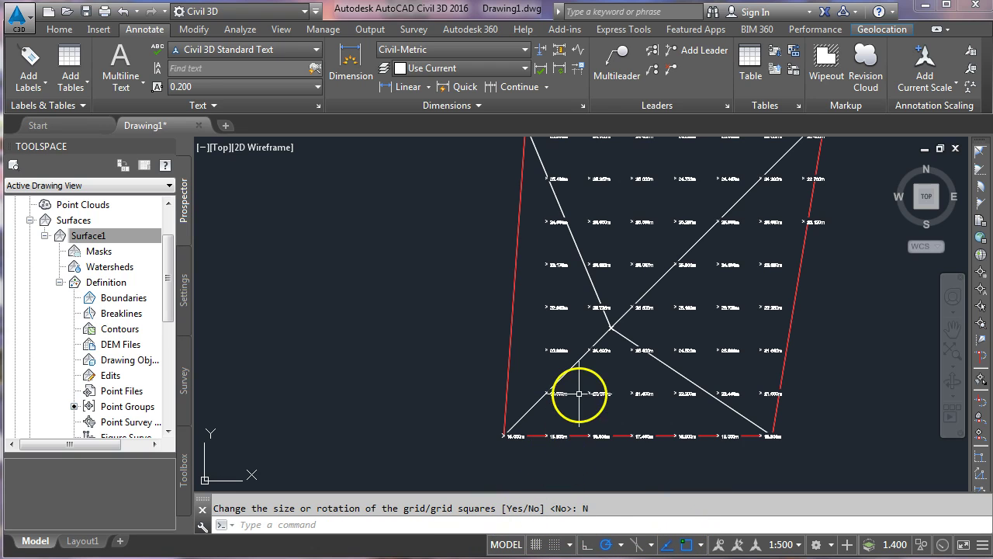
scroll(598, 403, "up", 1)
scroll(632, 285, "up", 5)
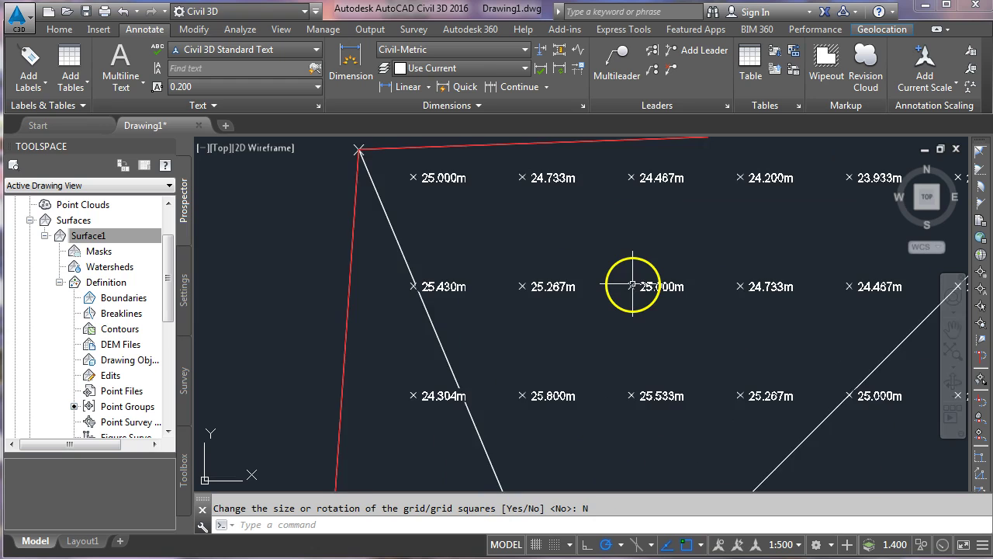
scroll(592, 347, "down", 4)
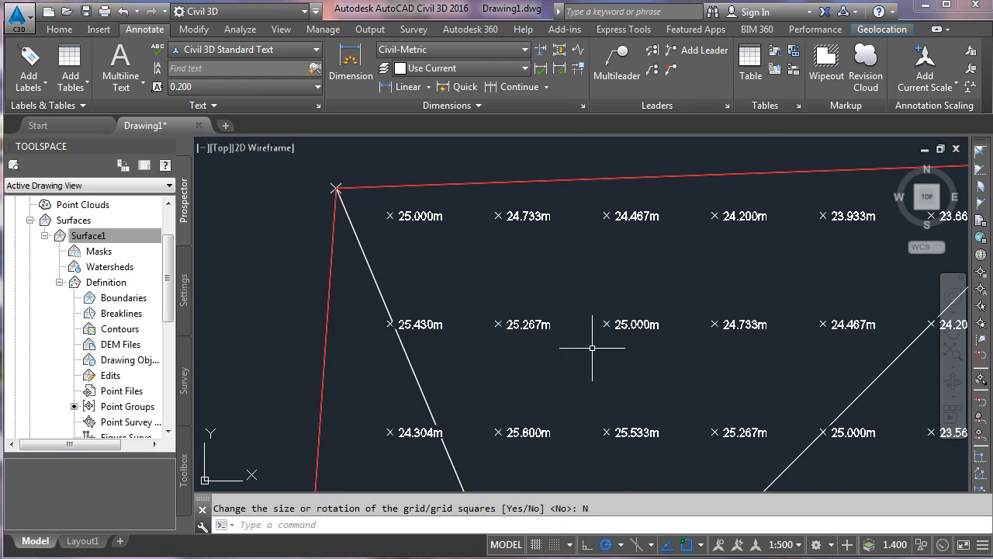
scroll(592, 347, "down", 6)
middle_click_drag(628, 391, 640, 323)
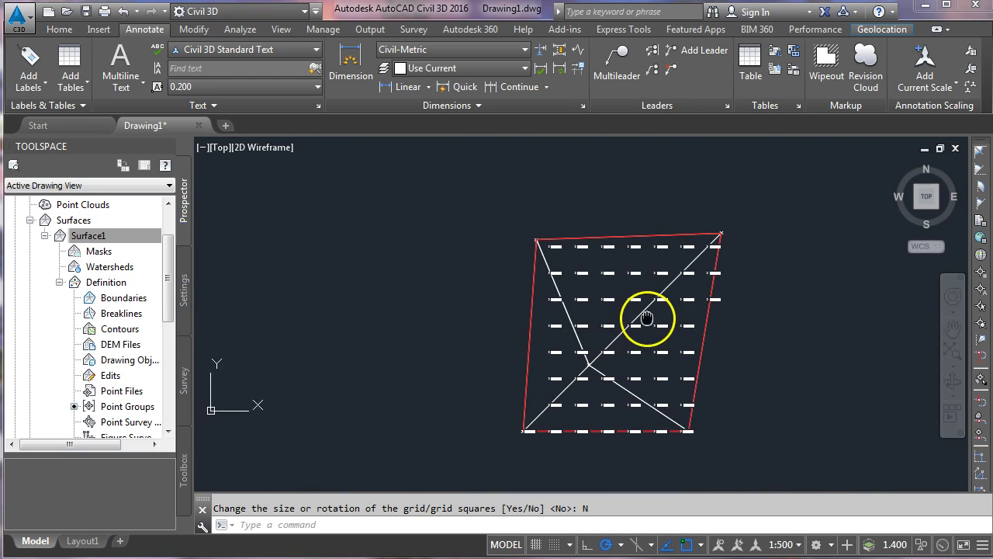
scroll(633, 374, "up", 3)
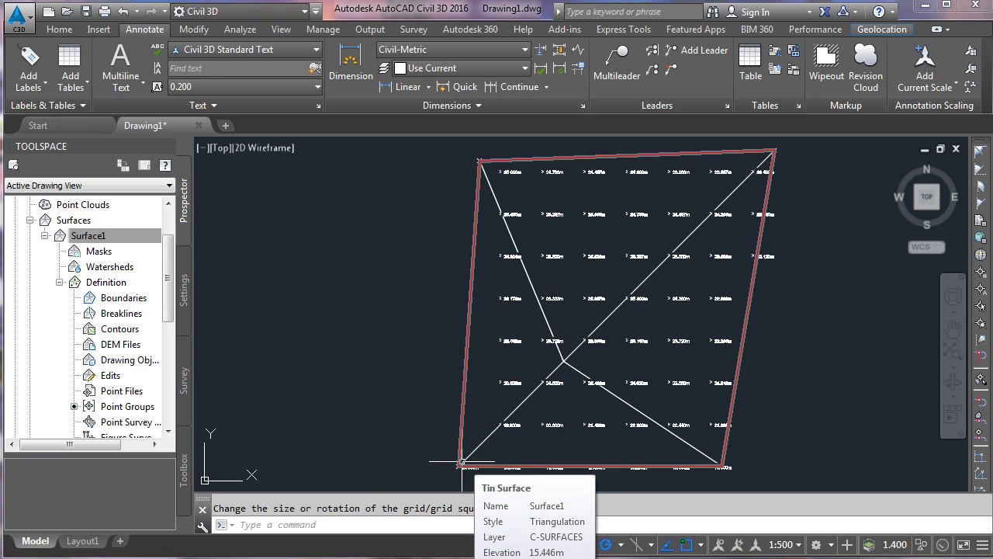
left_click(516, 447)
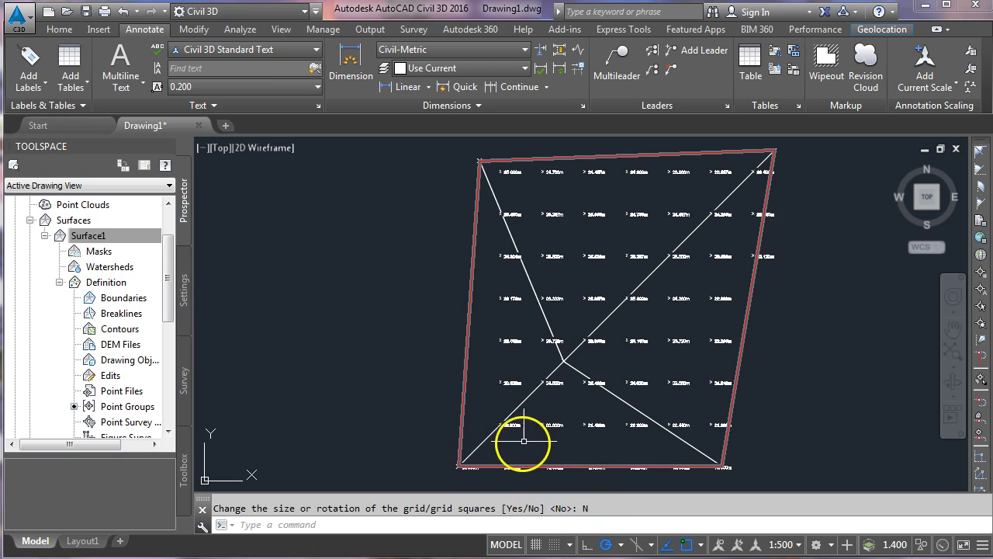
mouse_move(514, 448)
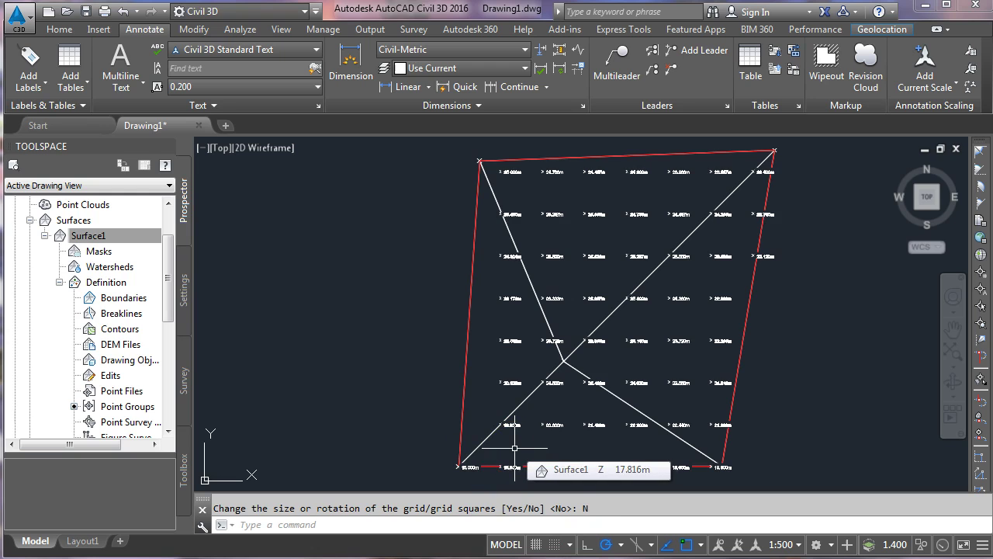
left_click(433, 443)
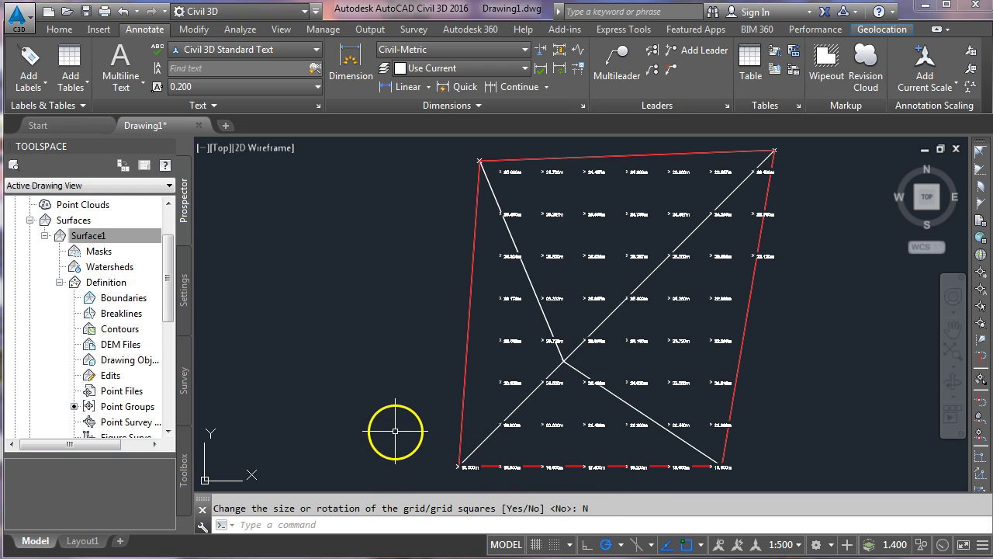
scroll(505, 422, "up", 8)
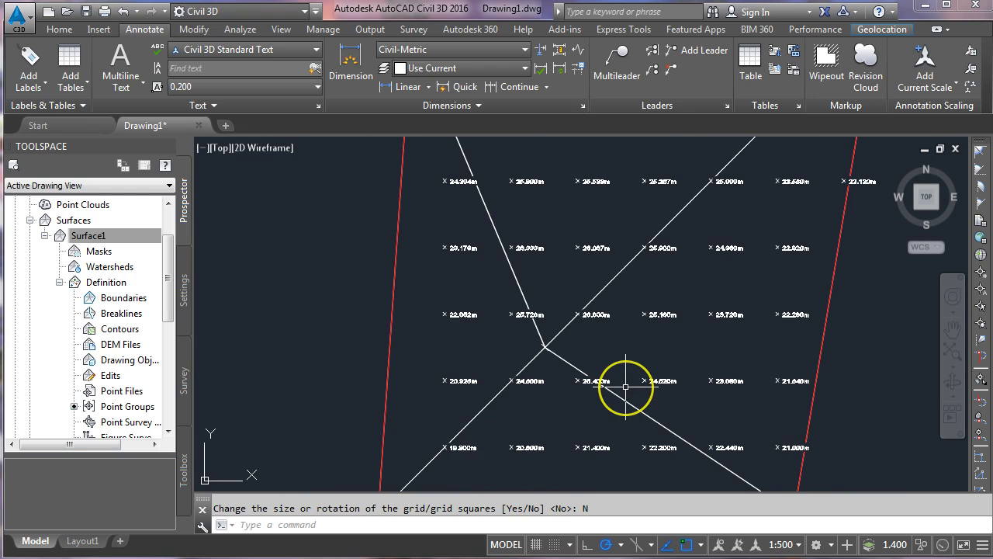
scroll(625, 386, "down", 2)
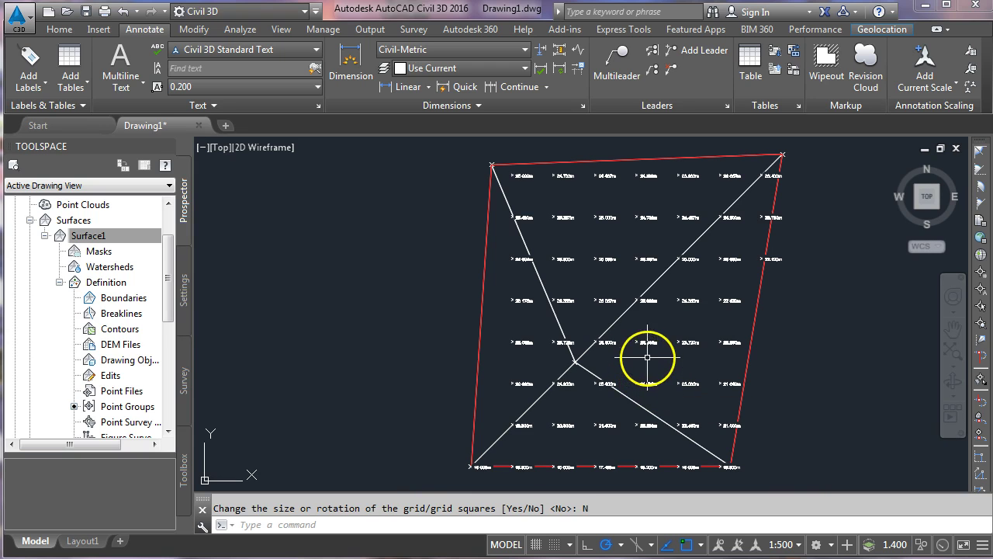
scroll(639, 343, "up", 3)
scroll(639, 343, "up", 5)
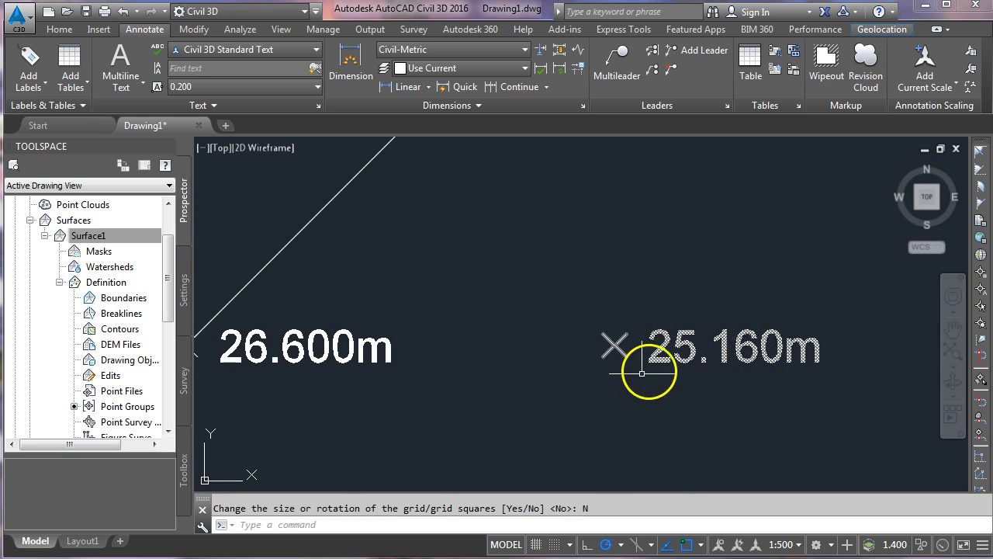
scroll(641, 372, "down", 5)
scroll(641, 373, "down", 2)
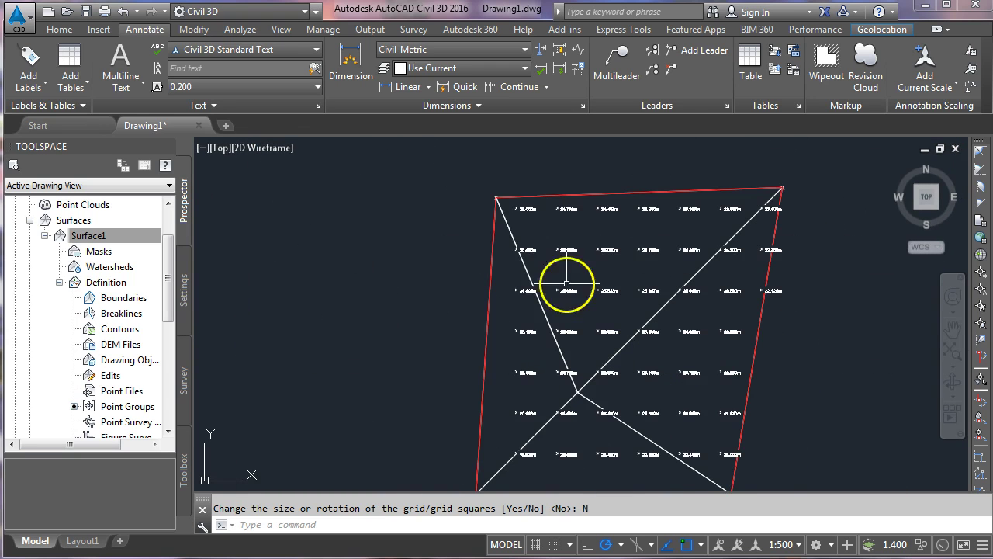
middle_click_drag(715, 325, 717, 276)
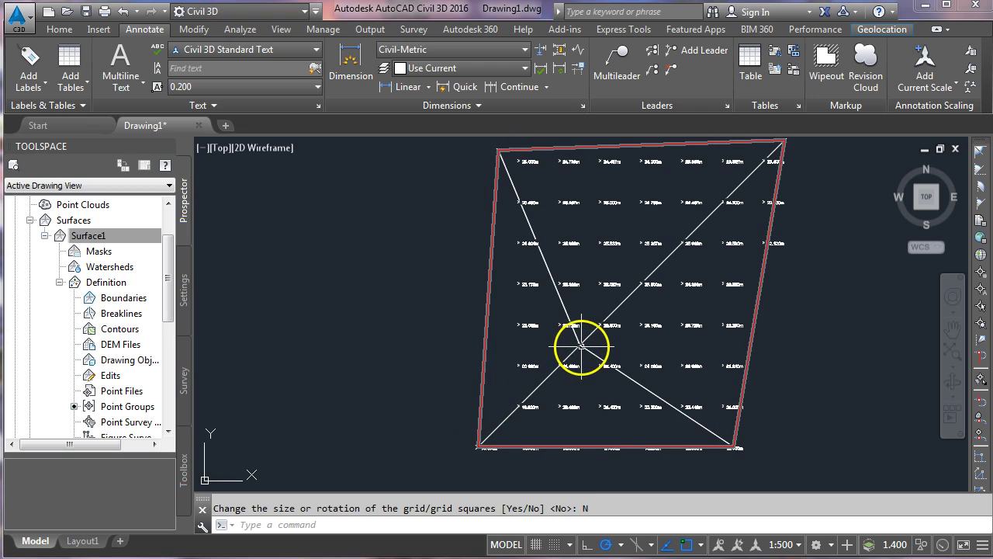
mouse_move(581, 343)
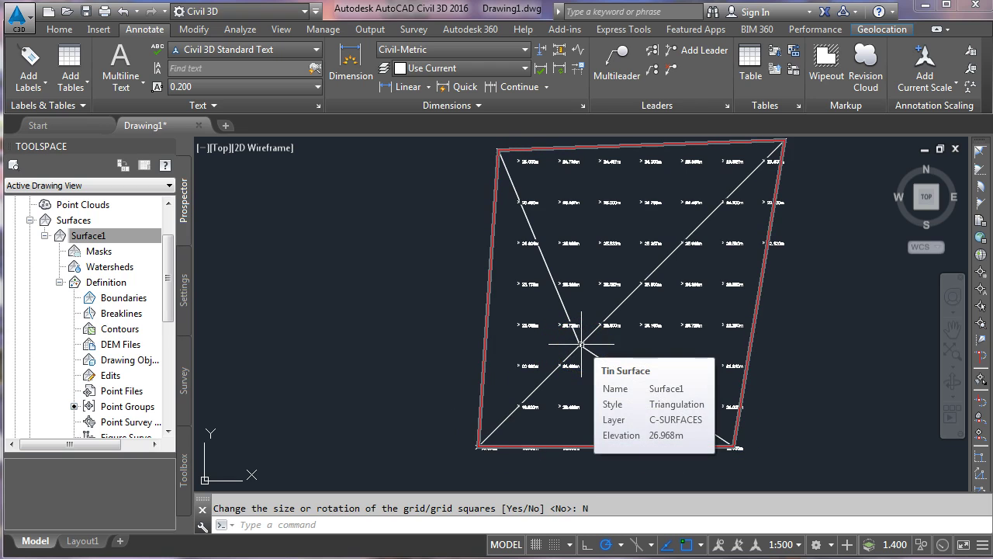
middle_click_drag(628, 304, 601, 323)
mouse_move(601, 322)
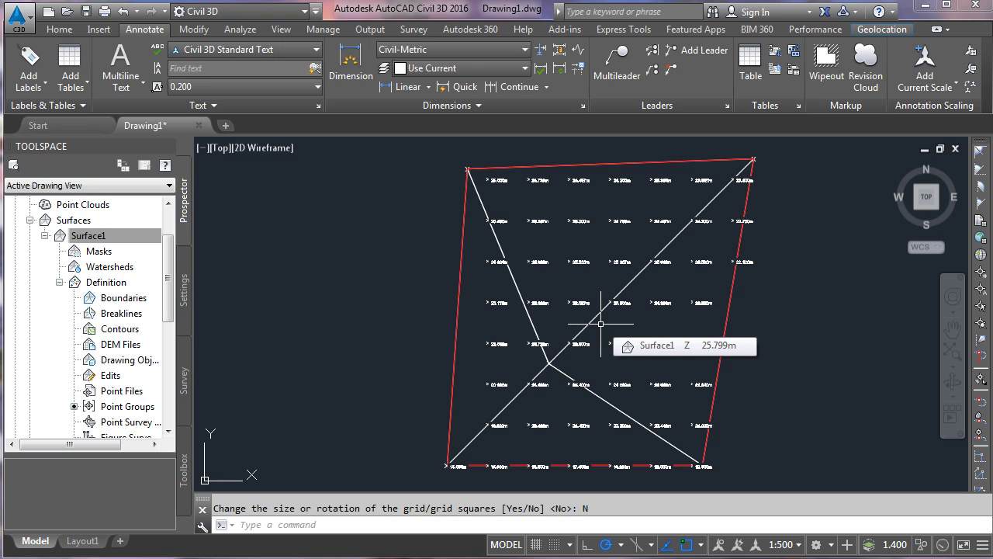
middle_click(597, 311)
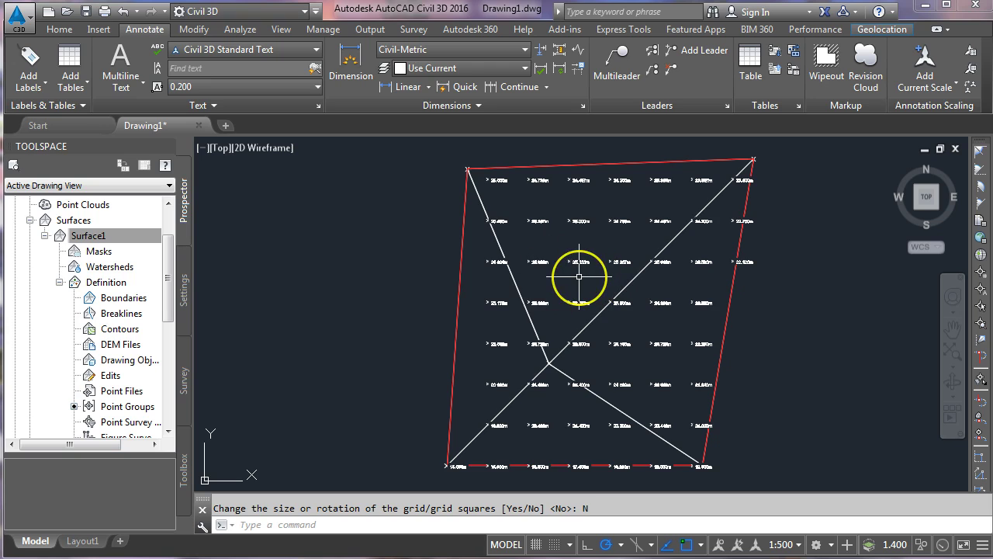
mouse_move(579, 276)
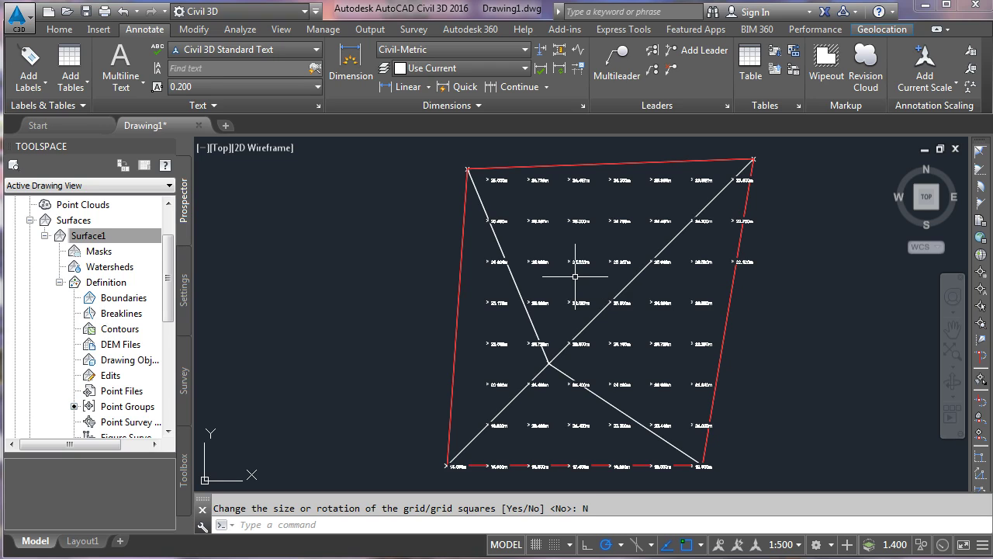
left_click(263, 517)
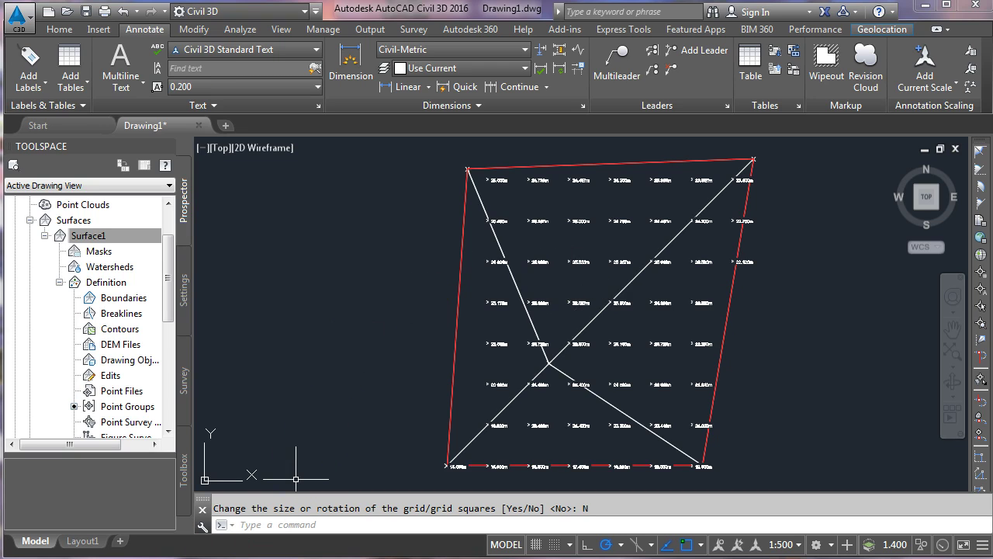